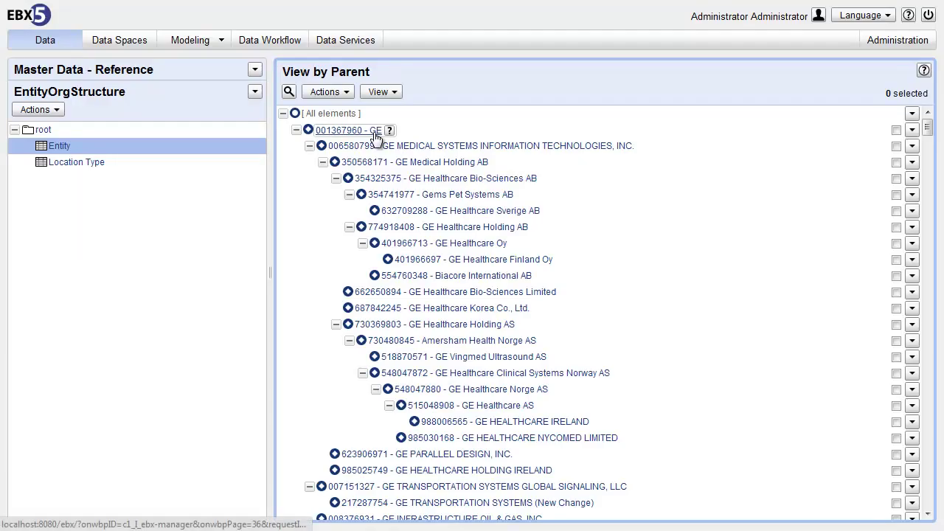
Step: Open the GE Healthcare Holding AB record from the View by Parent hierarchy
left_click(444, 232)
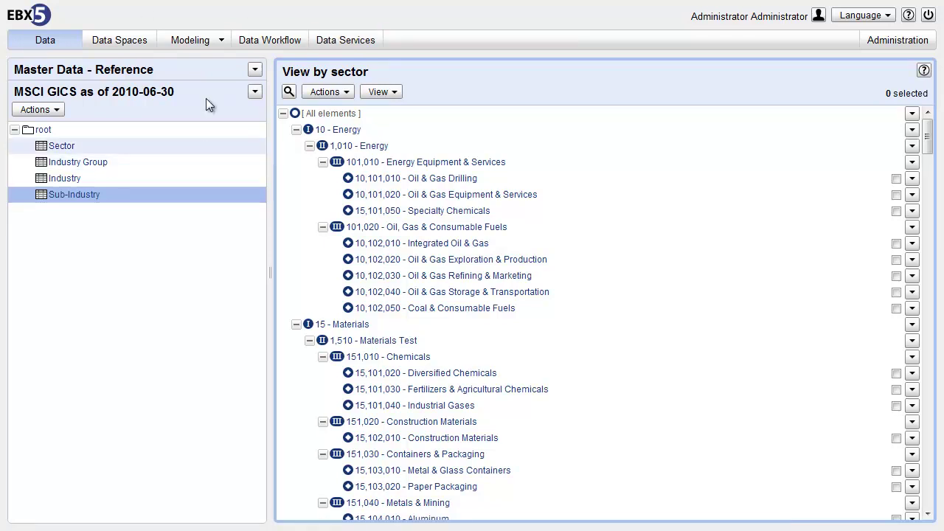
mouse_move(191, 40)
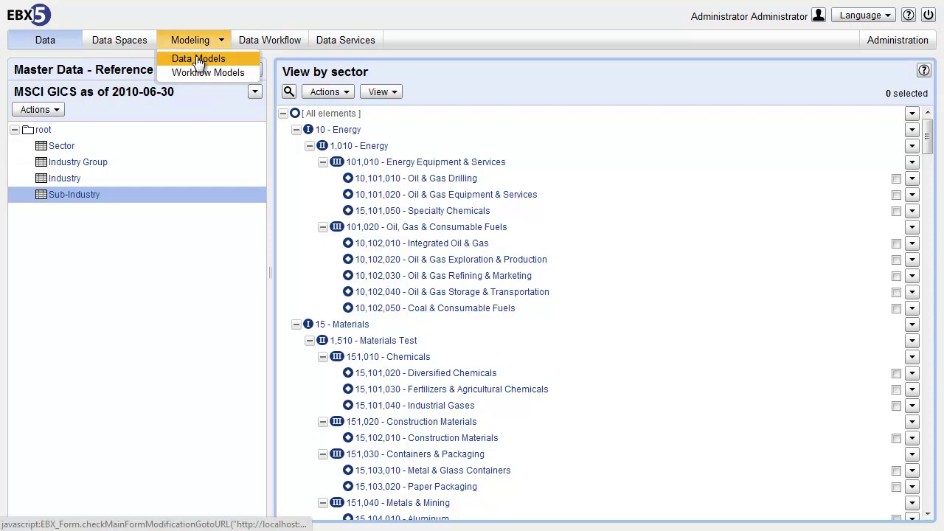
Step: Go to Data Models and show the subindustryName field's Simple controls settings
left_click(198, 60)
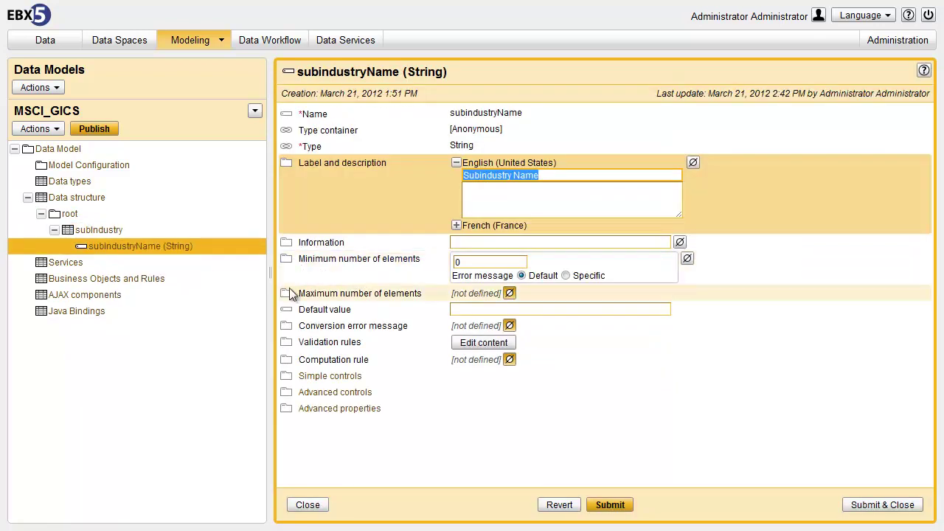
left_click(311, 376)
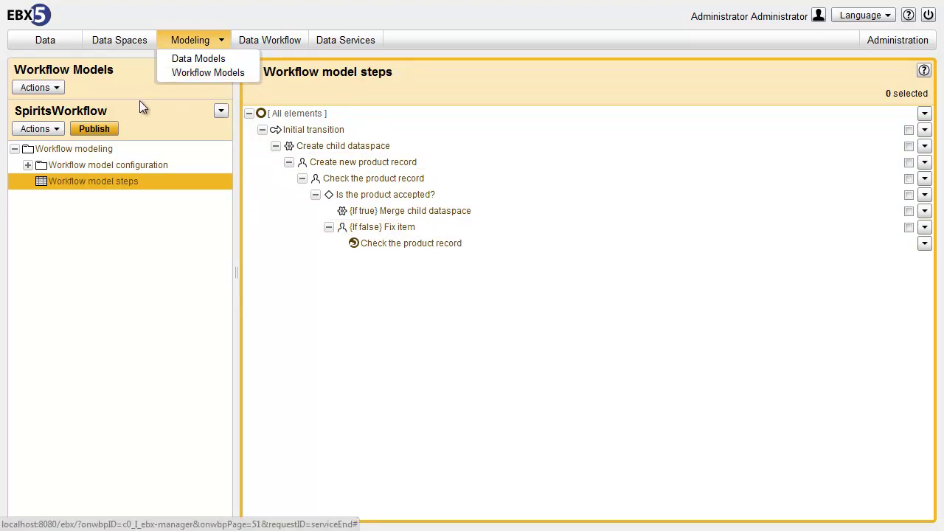
Step: Publish SpiritsWorkflow into a new snapshot as an update of publication v2
left_click(114, 138)
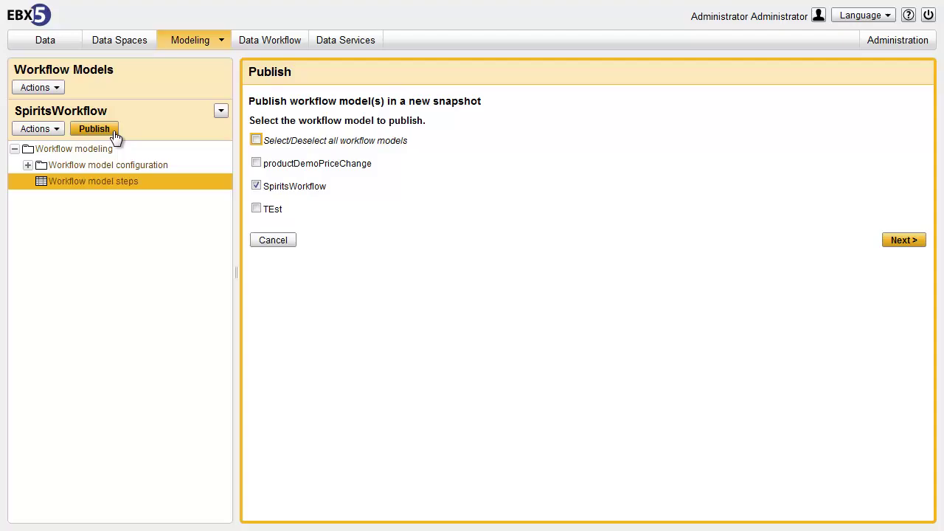
left_click(914, 242)
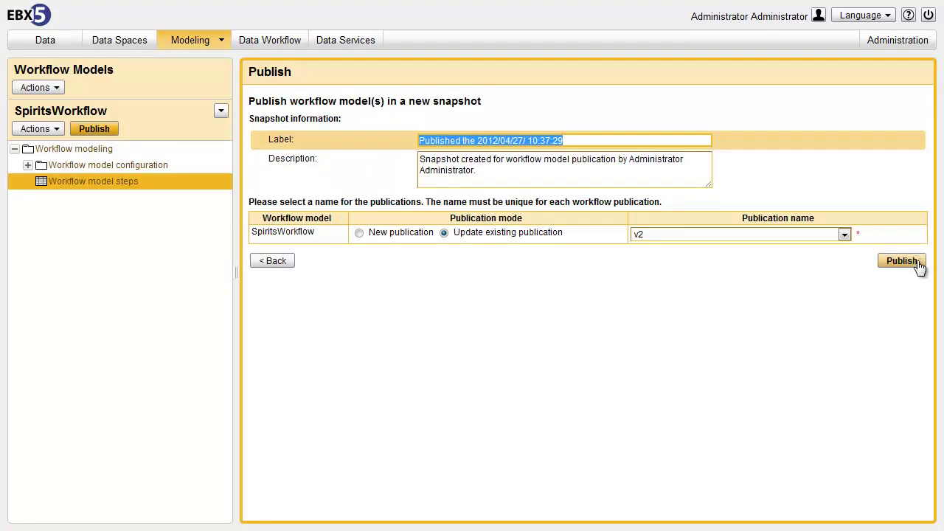
left_click(919, 265)
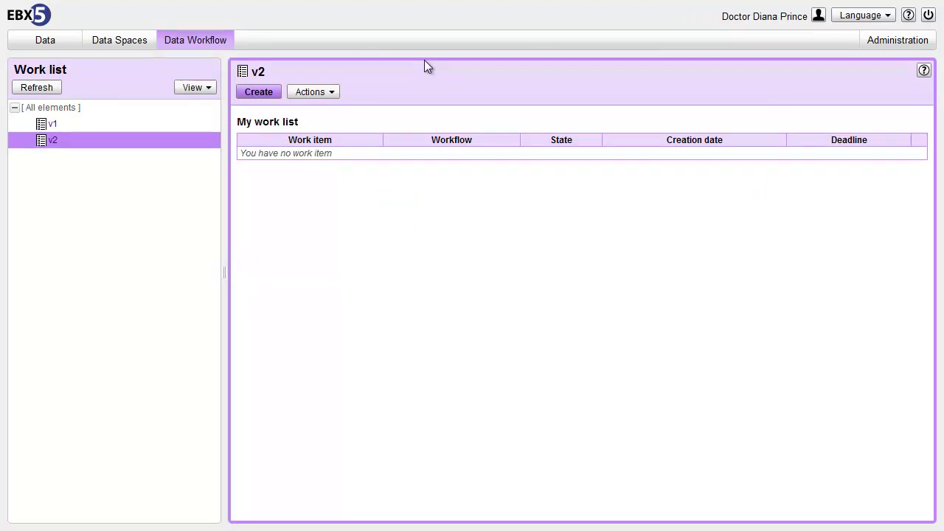
Step: Launch a v2 workflow for Hibiki and accept the Create new product record step
left_click(267, 92)
left_click(881, 505)
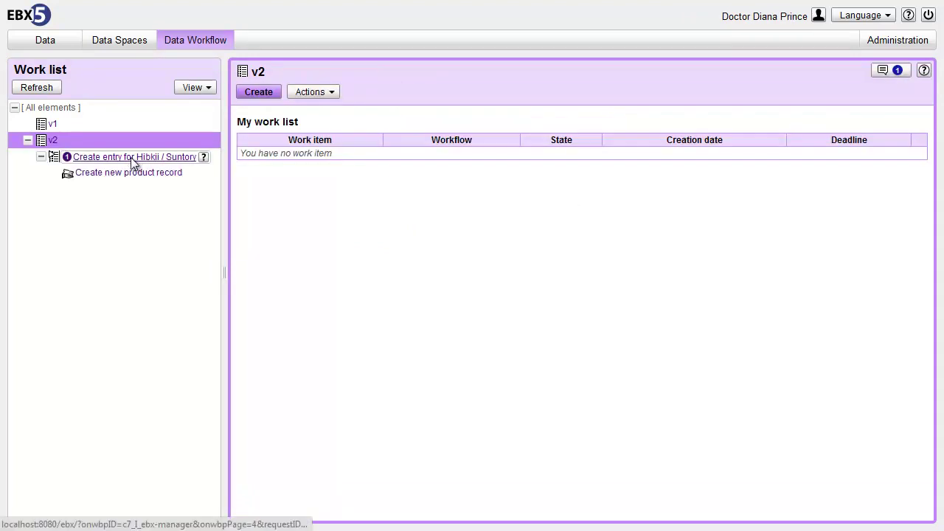
left_click(135, 163)
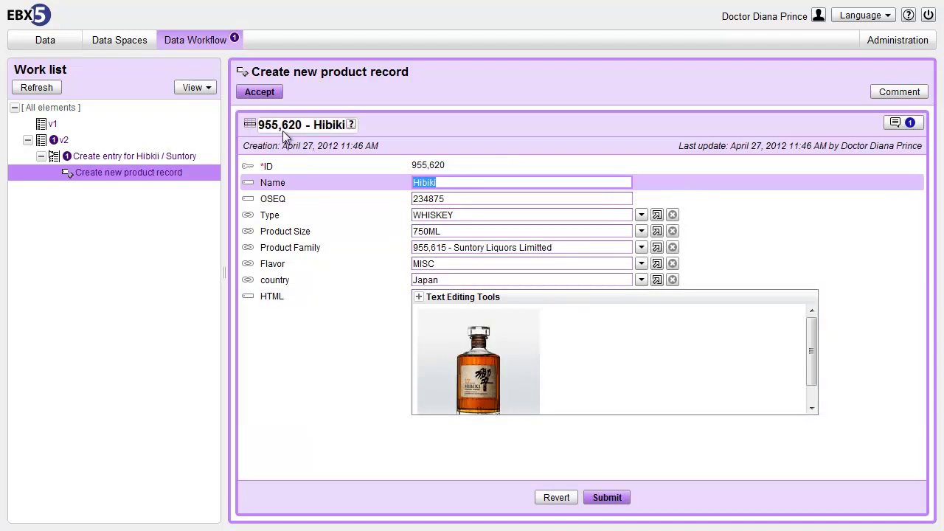
left_click(259, 91)
left_click(496, 291)
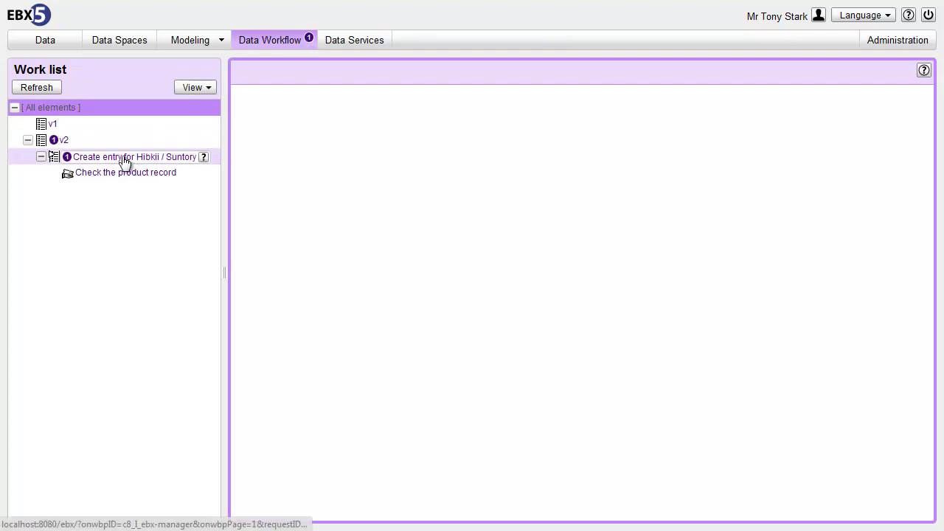
Step: Take the Check the product record task and approve the Hibiki record
left_click(125, 175)
left_click(384, 167)
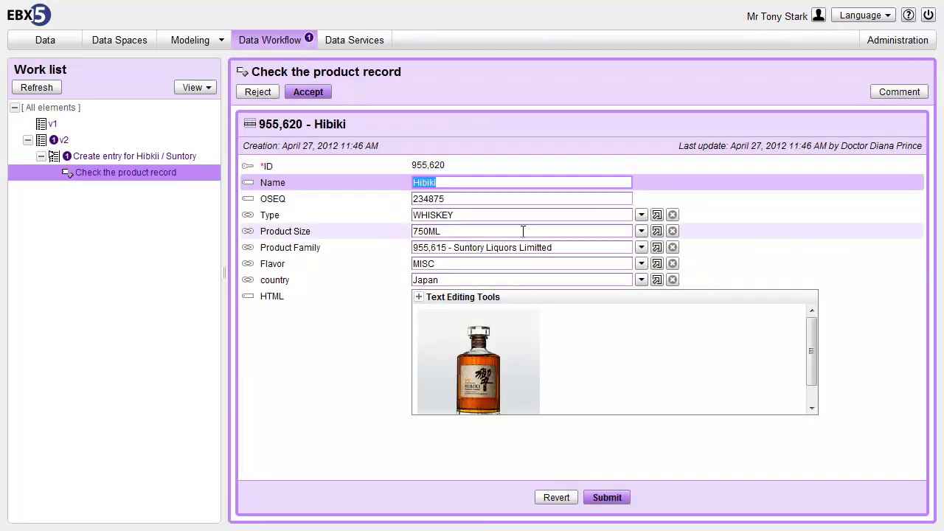
left_click(308, 95)
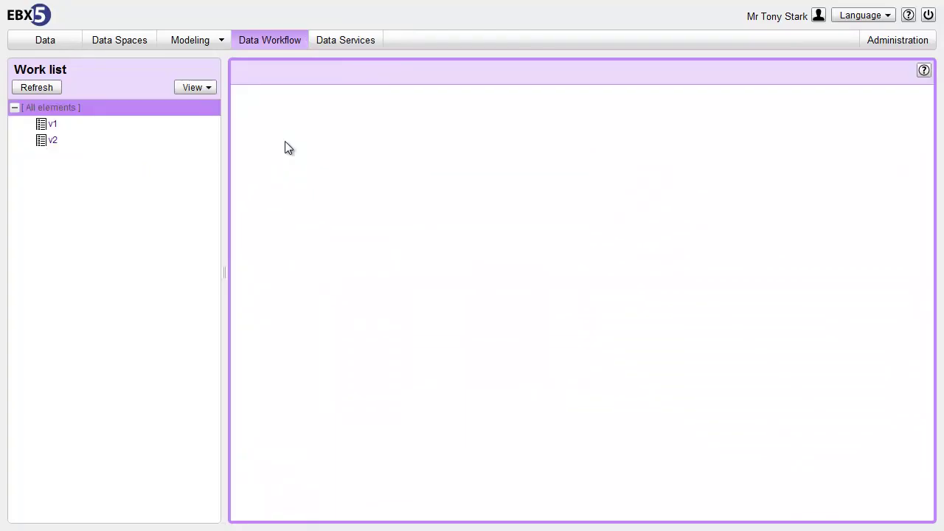
left_click(60, 43)
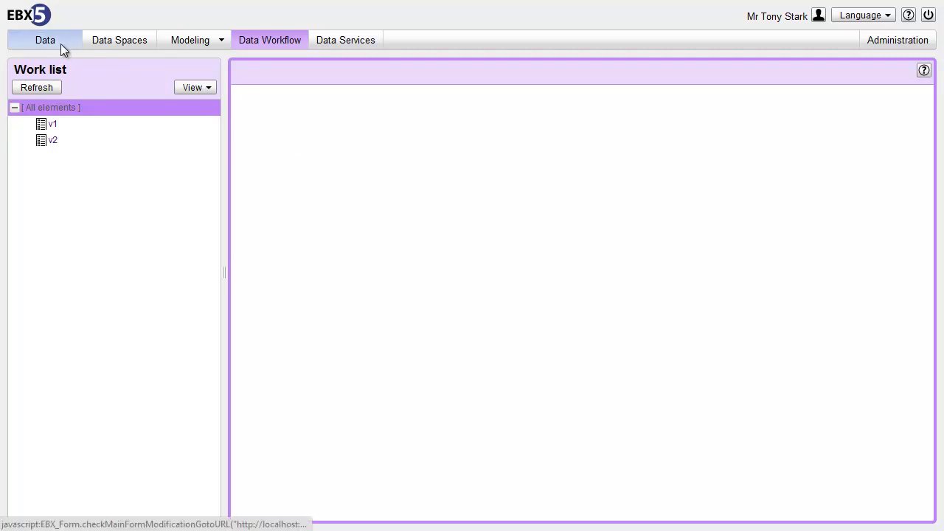
Step: Filter the Entity table for Company Name containing NBC, then remove all filters
left_click(332, 196)
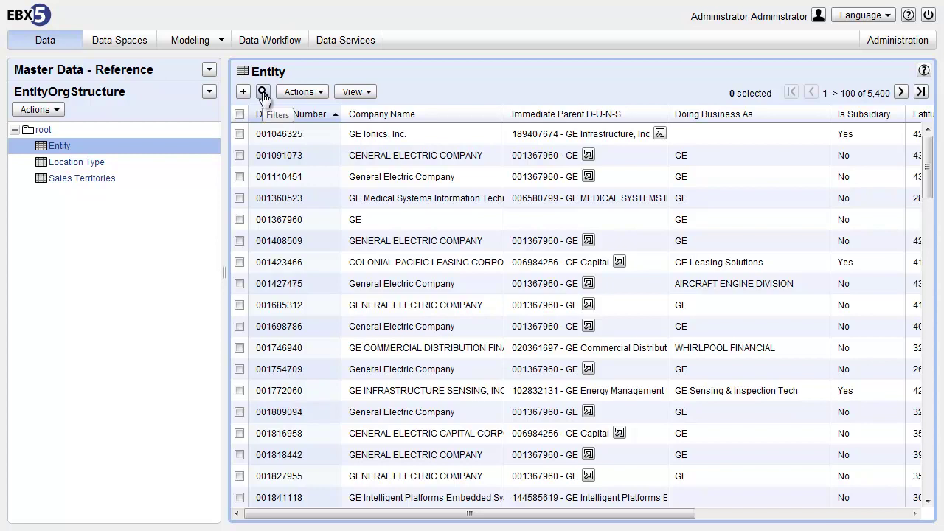
left_click(263, 93)
type("NBC")
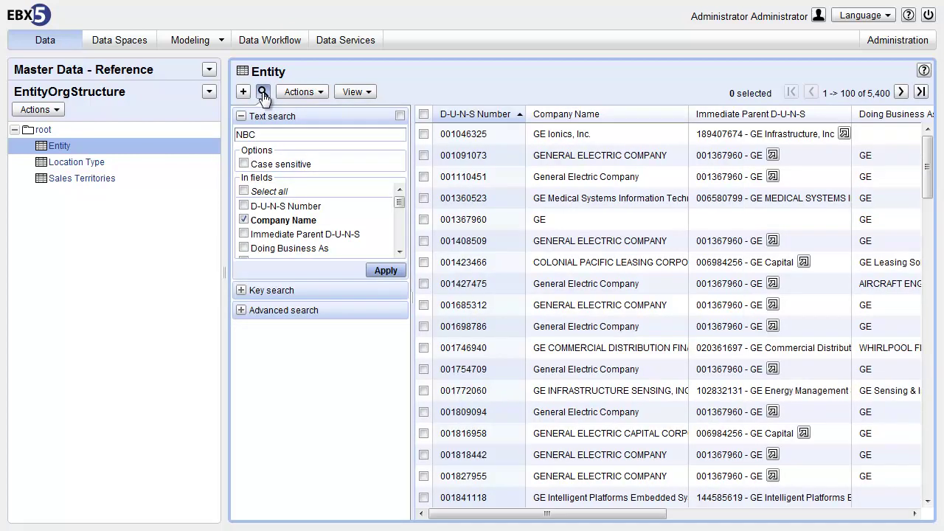
left_click(387, 270)
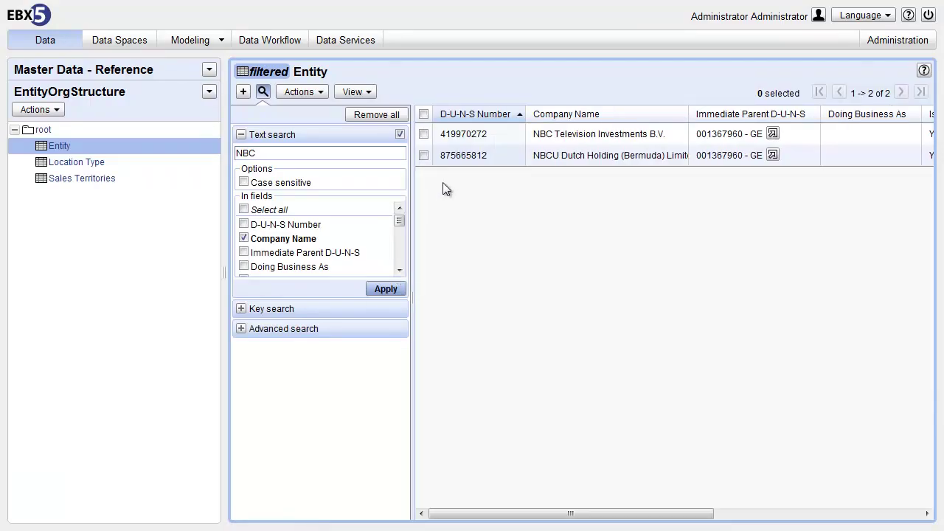
left_click(378, 116)
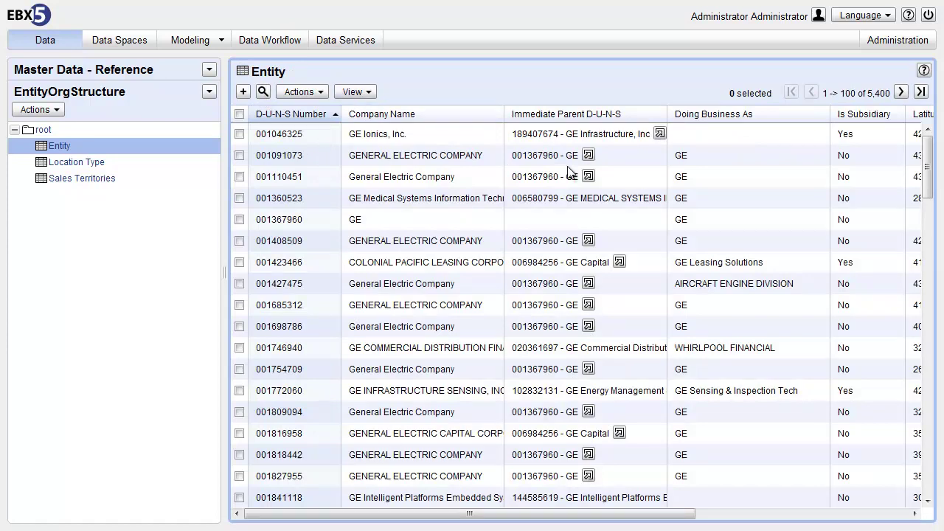
Step: Switch the Entity table to the View by Parent hierarchy and scroll through it
left_click(354, 91)
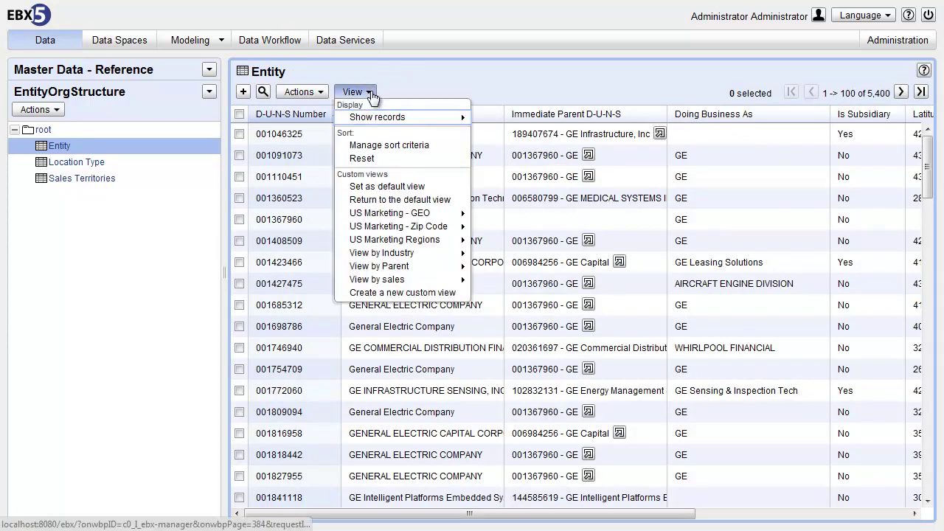
mouse_move(379, 266)
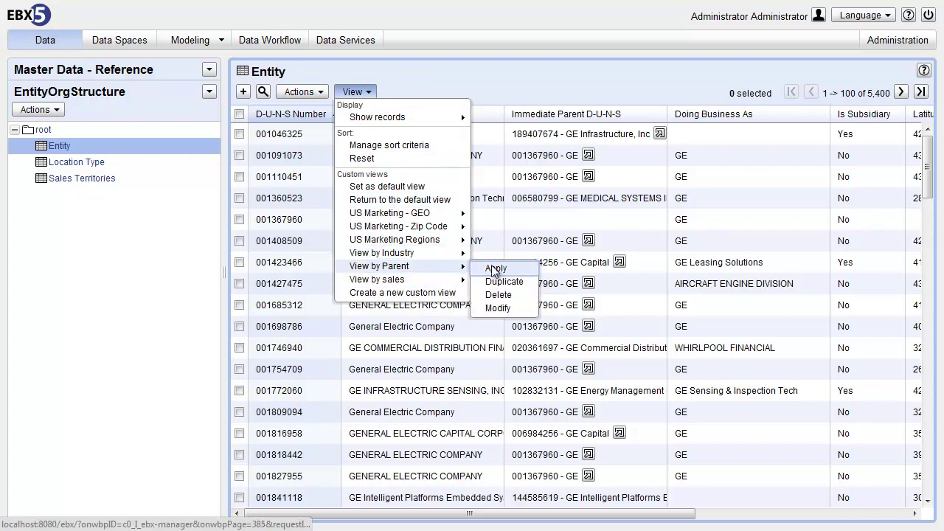
left_click(494, 269)
scroll(531, 303, "down", 5)
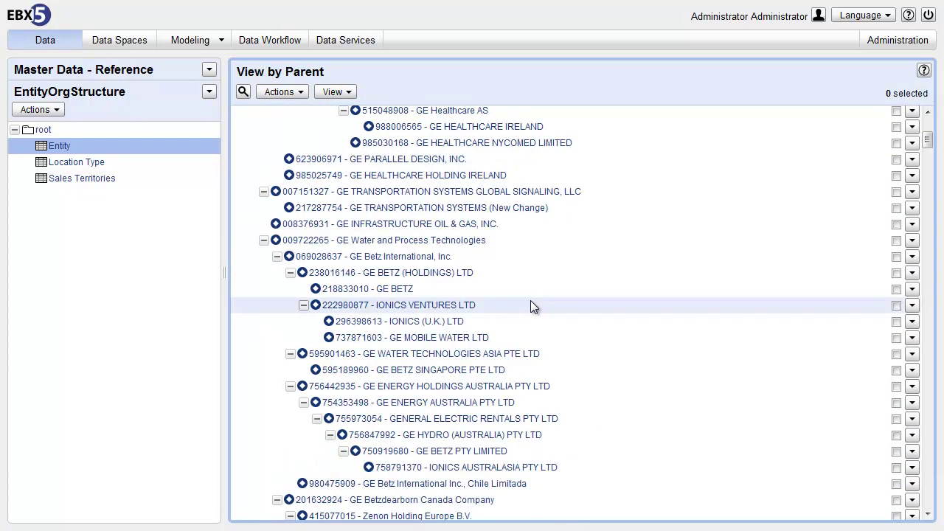
scroll(531, 302, "down", 1)
scroll(531, 303, "down", 4)
scroll(530, 300, "down", 5)
scroll(531, 300, "down", 1)
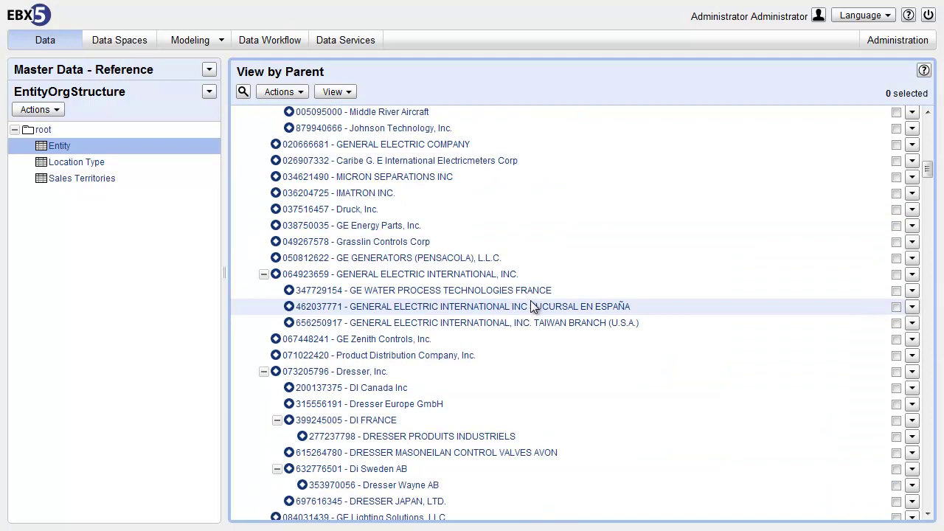
scroll(530, 300, "up", 8)
scroll(575, 266, "up", 2)
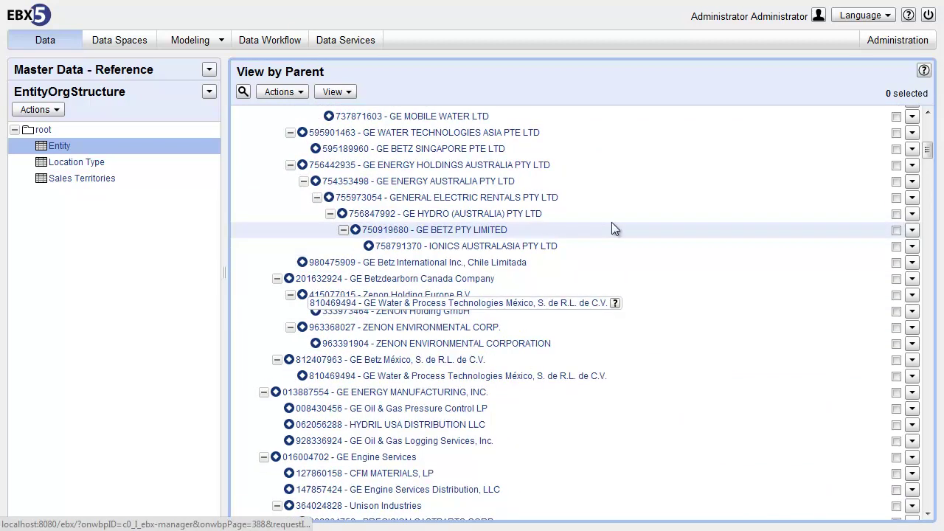
scroll(642, 207, "up", 6)
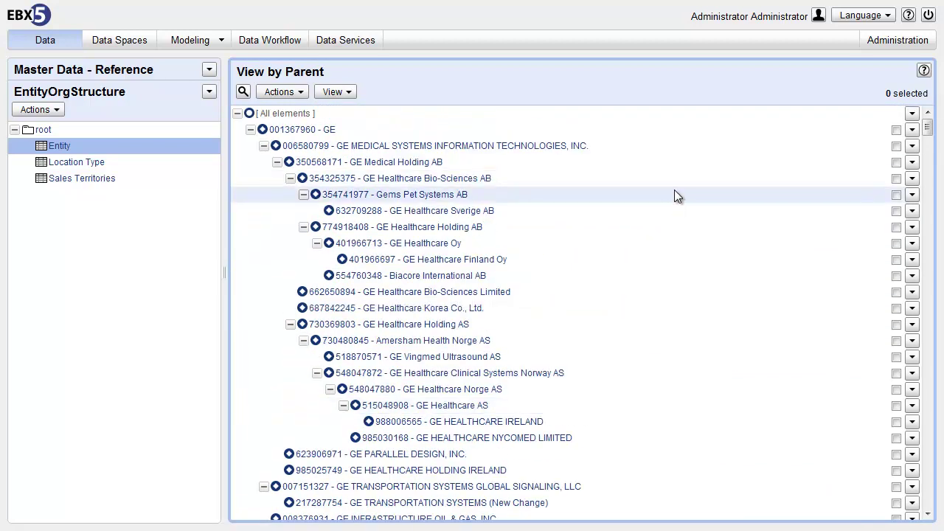
Step: Switch the data set to Sales_View, then to Marketing View
left_click(209, 92)
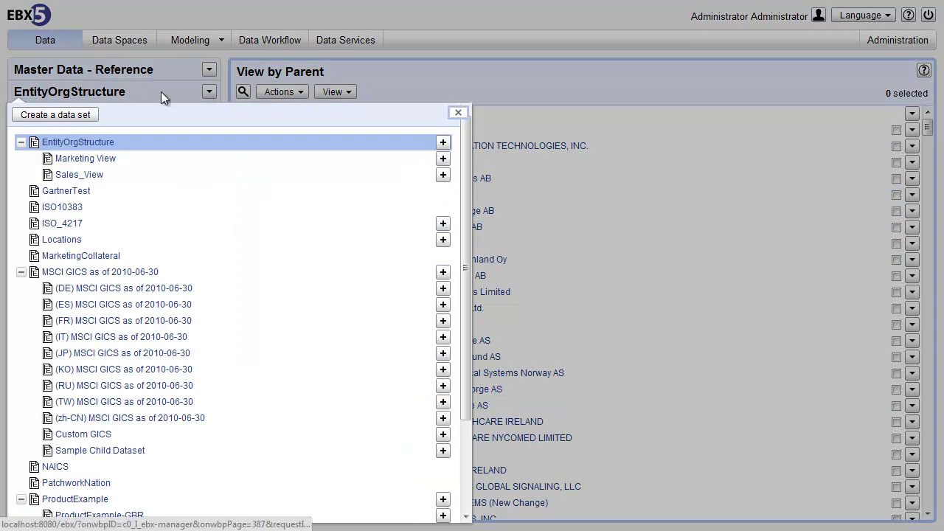
left_click(101, 182)
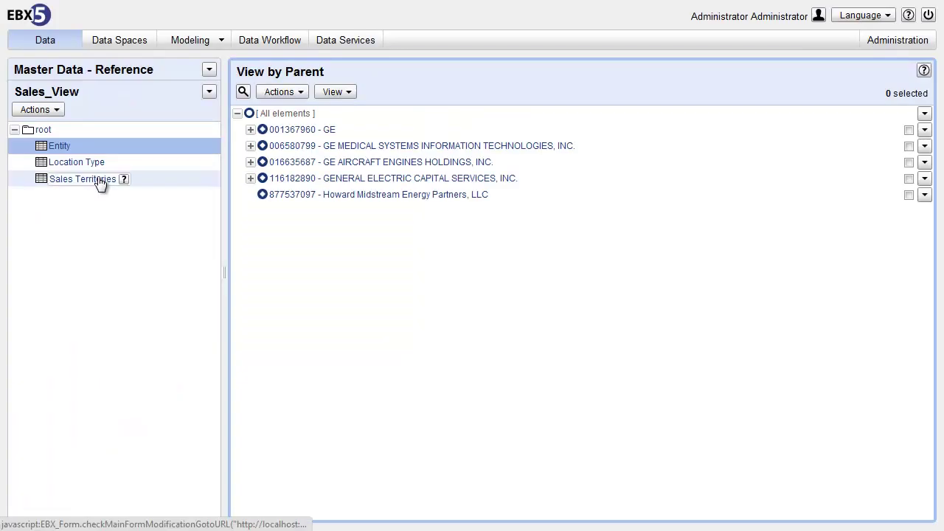
left_click(210, 93)
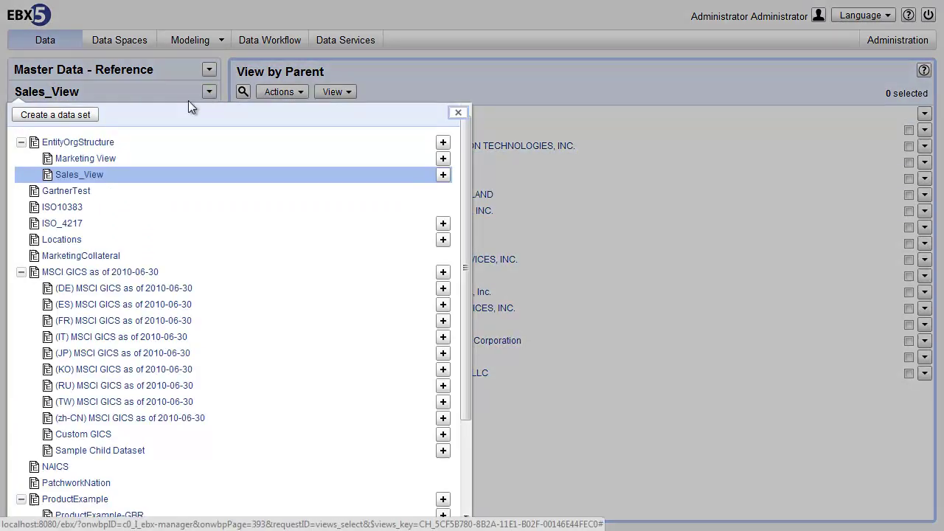
left_click(96, 158)
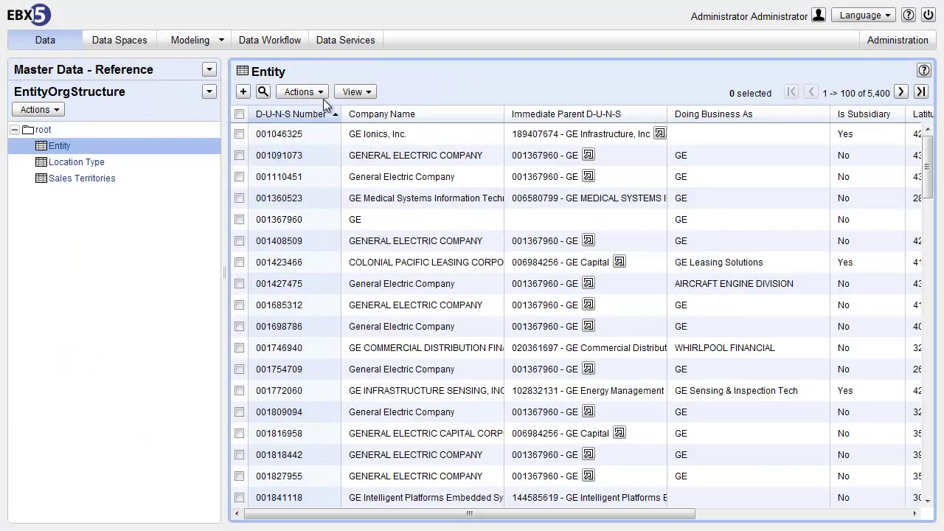
Step: View the Entity table's change history and open transaction 34's details
left_click(323, 96)
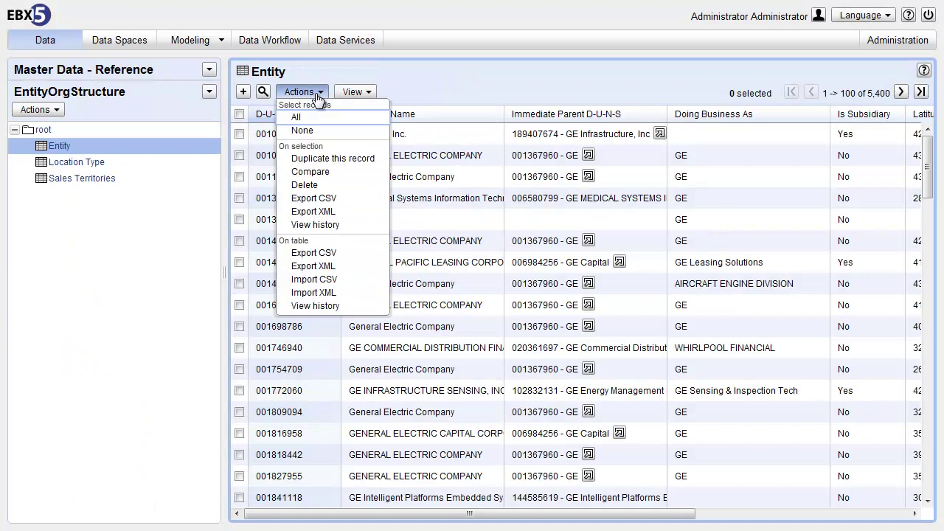
left_click(323, 304)
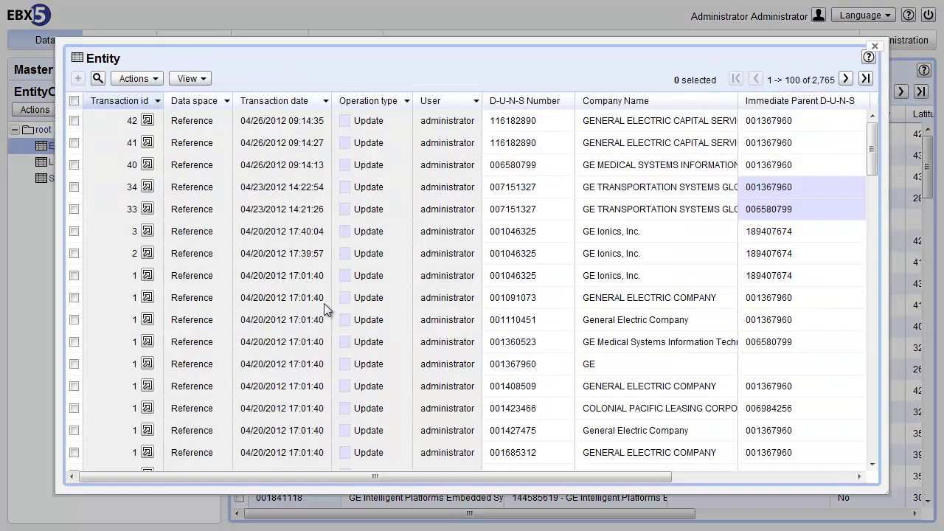
left_click(251, 189)
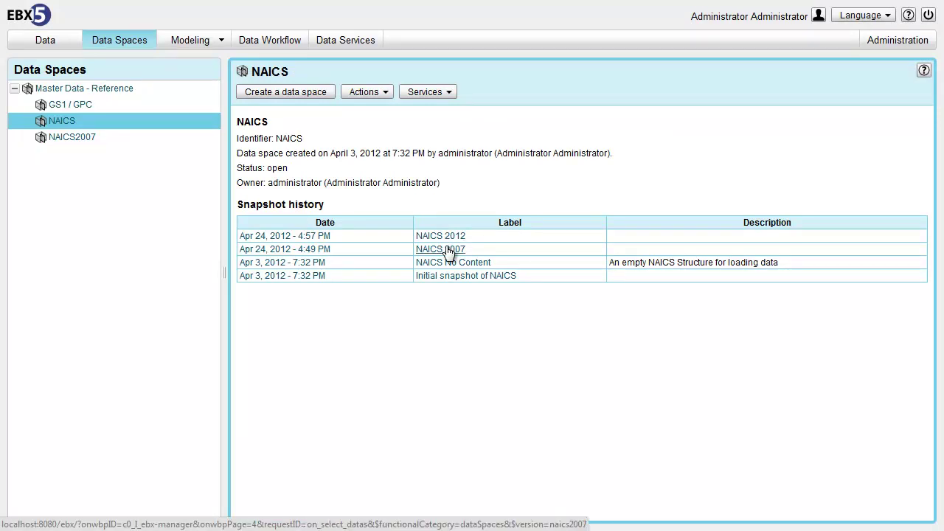
Step: Inspect the NAICS 2007 and NAICS 2012 snapshot details
left_click(450, 251)
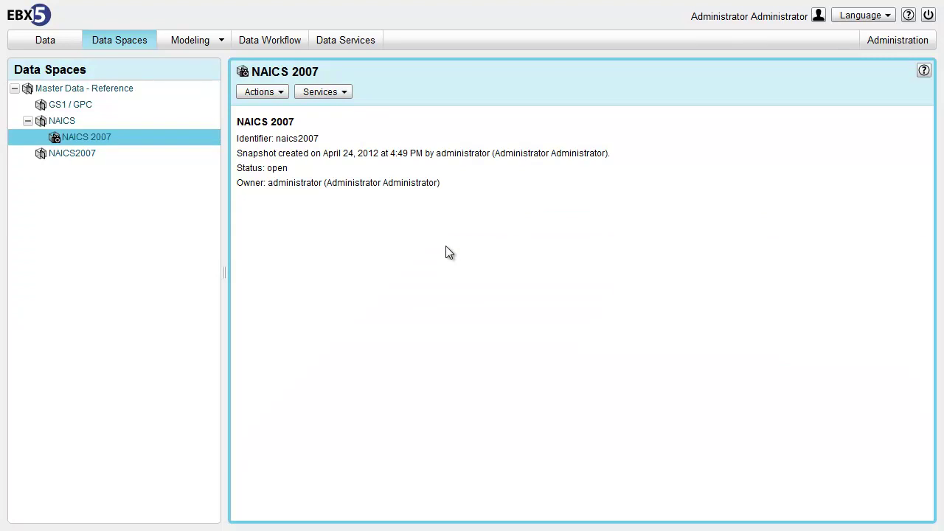
left_click(65, 43)
left_click(120, 43)
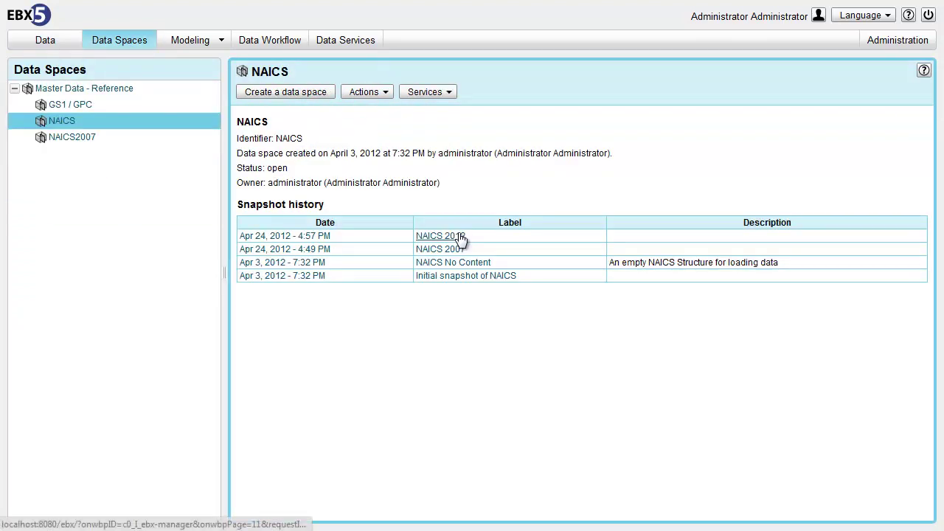
left_click(452, 236)
left_click(34, 41)
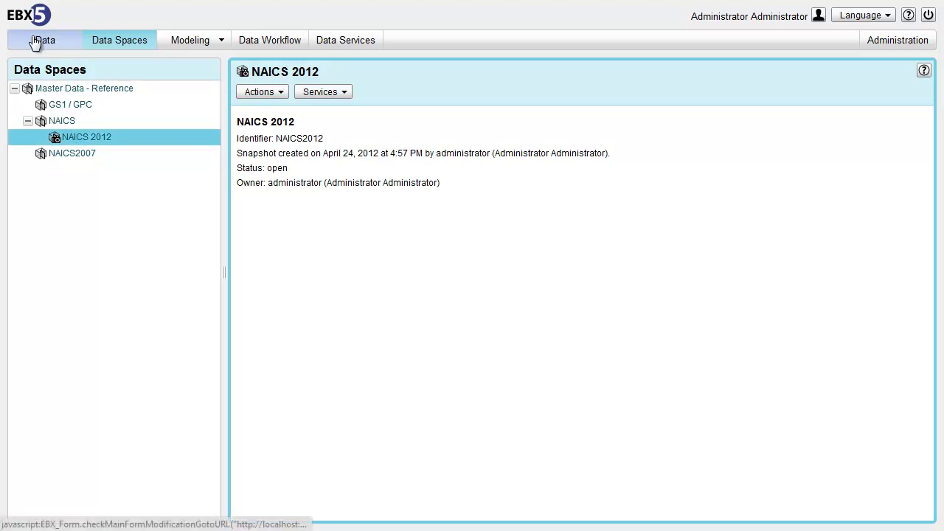
Step: Compare NAICS against the NAICS 2007 snapshot and review industryGroup record 4,236's differences
left_click(402, 157)
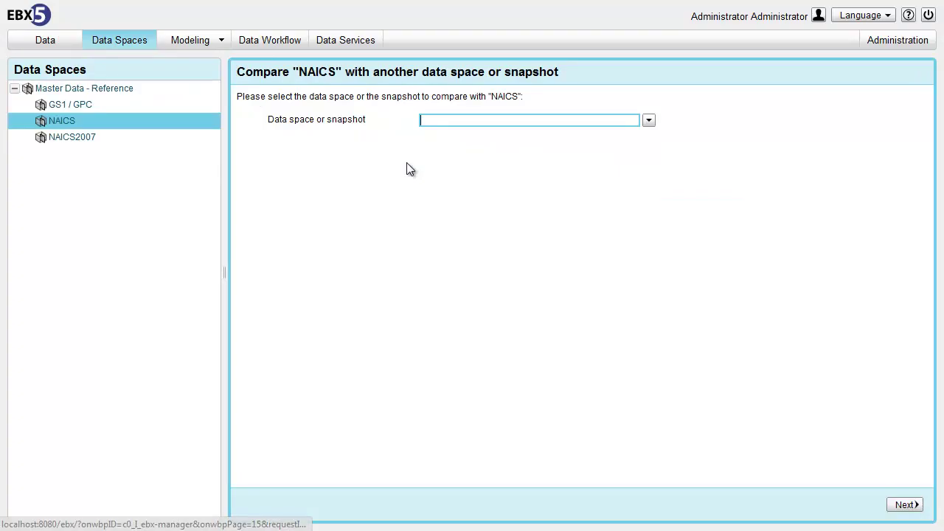
left_click(909, 503)
left_click(286, 167)
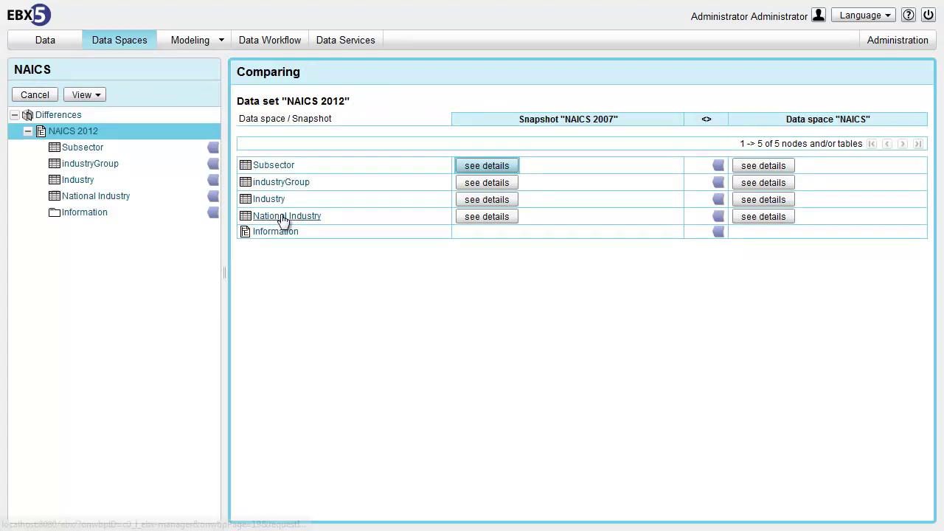
left_click(270, 180)
left_click(247, 196)
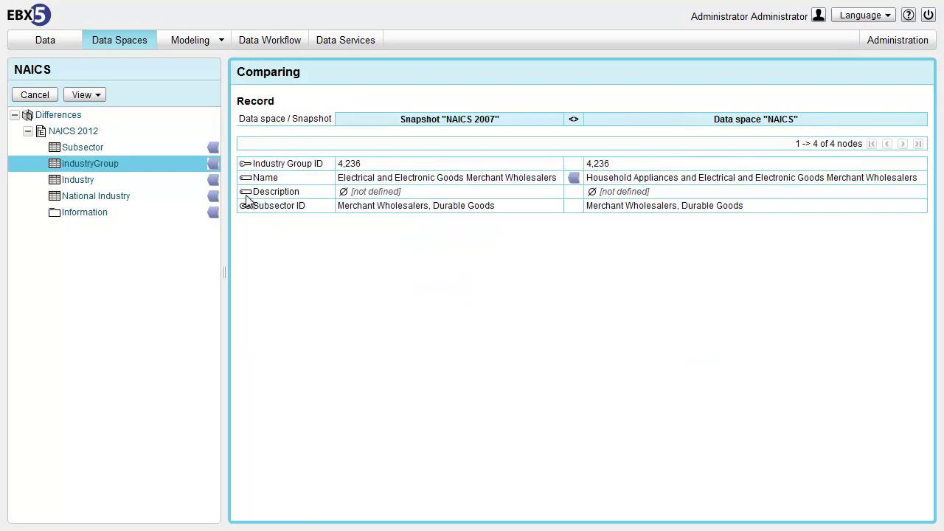
left_click(345, 40)
left_click(648, 223)
Step: Generate and download a WSDL for data set EntityOrgStructure in Master Data - Reference, covering all operations
left_click(487, 245)
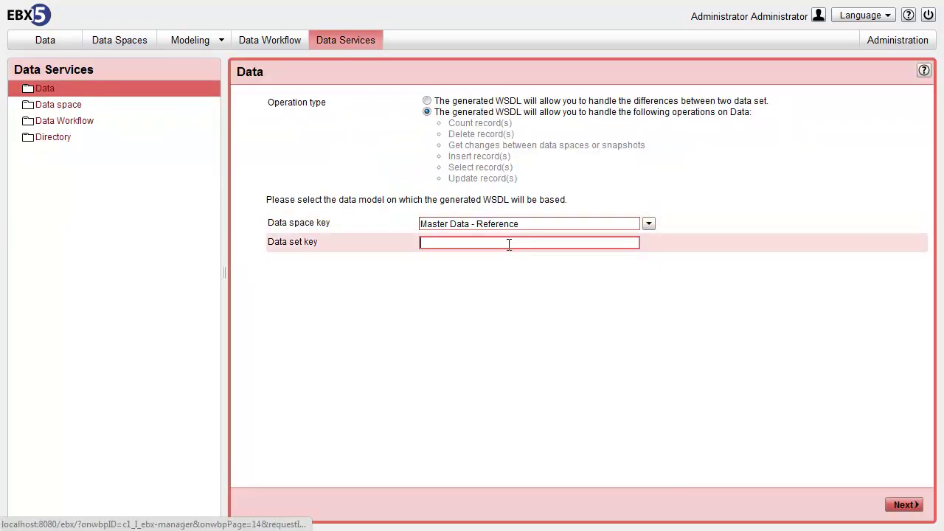
type("EntityOrgStructure")
left_click(909, 505)
left_click(426, 257)
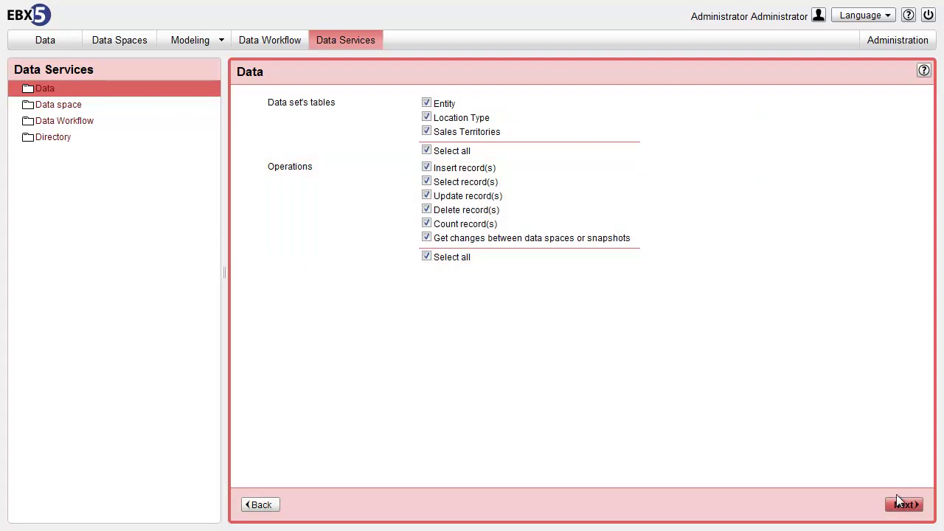
left_click(899, 502)
left_click(265, 94)
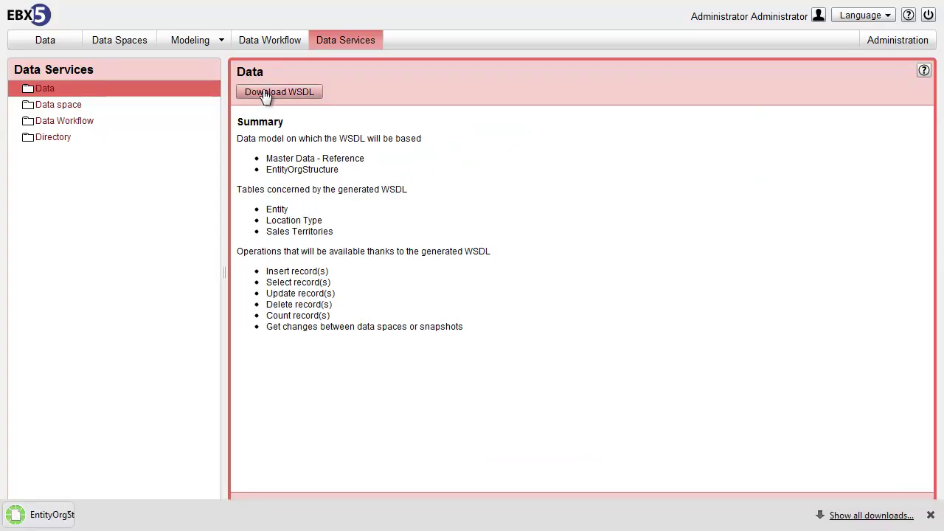